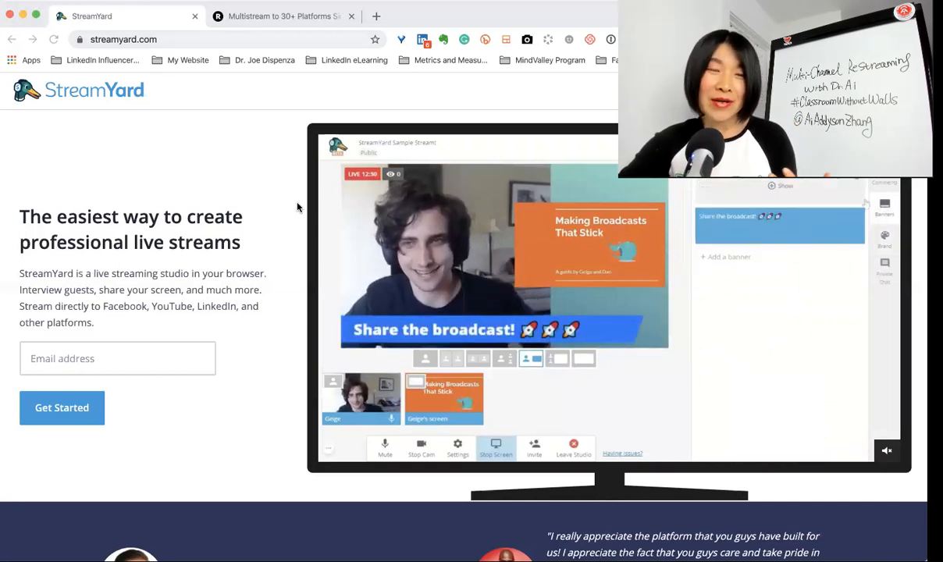
Step: Submit the saved account e-mail on StreamYard's Get Started form
scroll(297, 207, "down", 1)
scroll(297, 207, "down", 5)
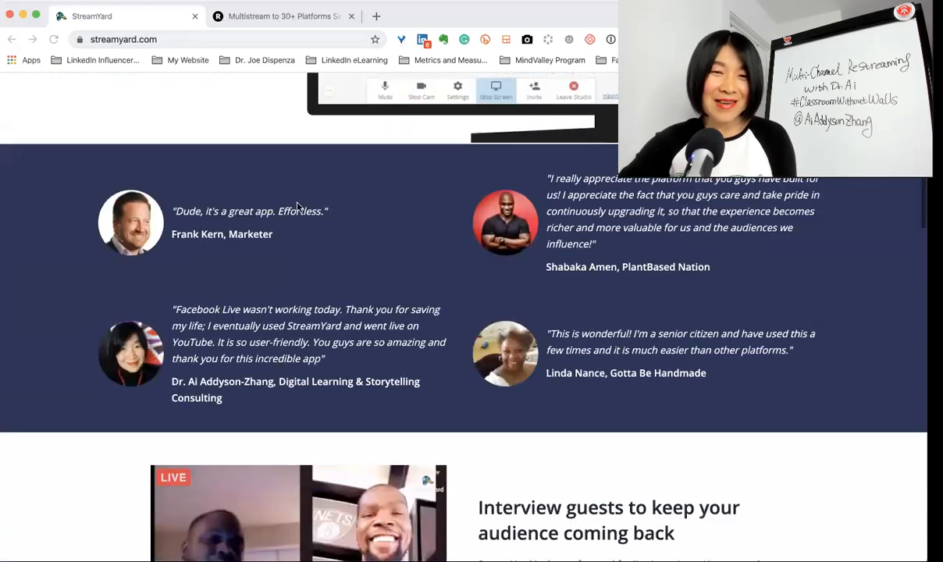
scroll(234, 344, "up", 5)
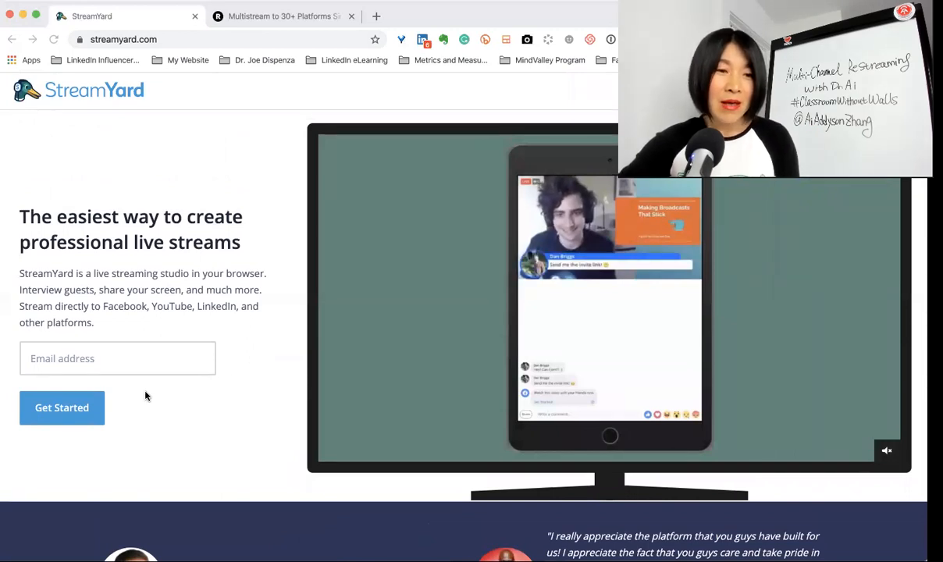
left_click(112, 357)
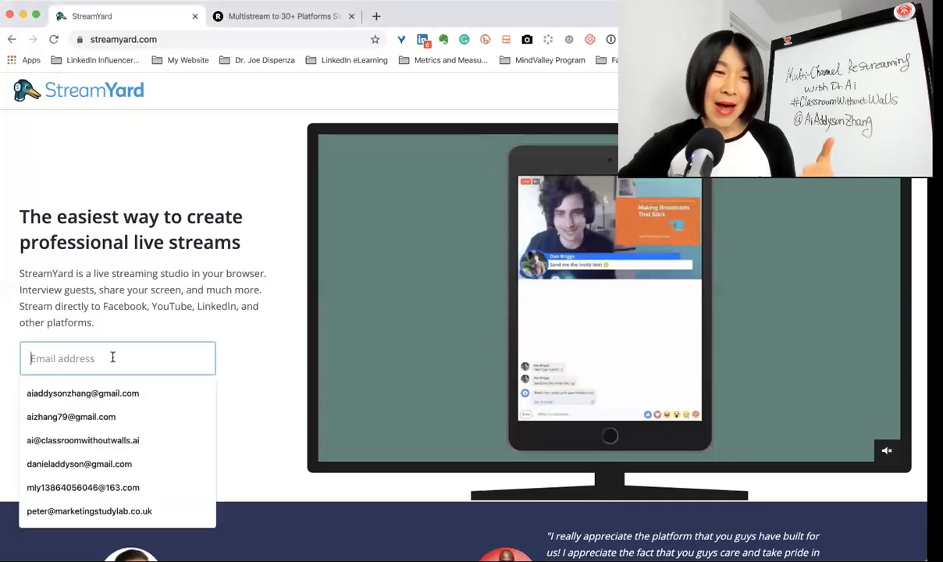
left_click(112, 393)
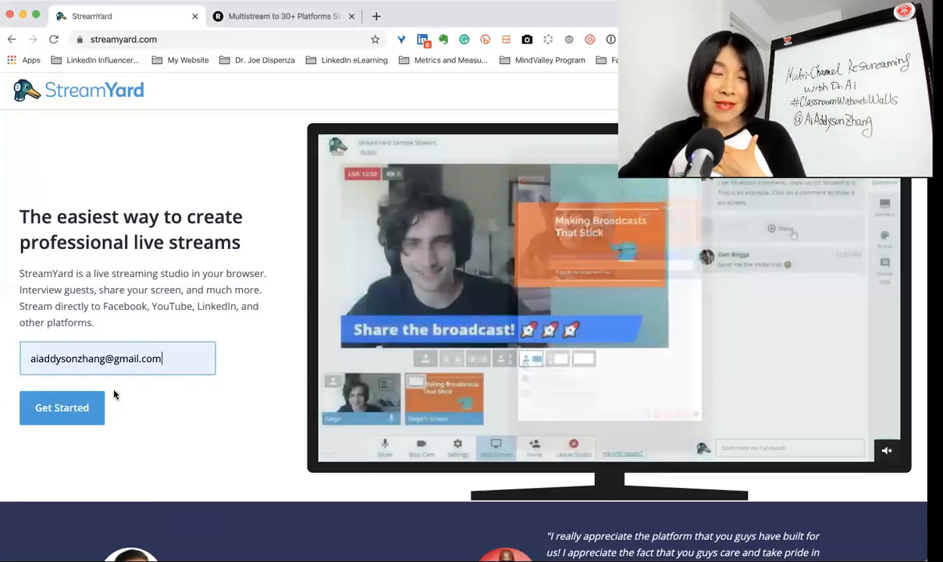
left_click(78, 412)
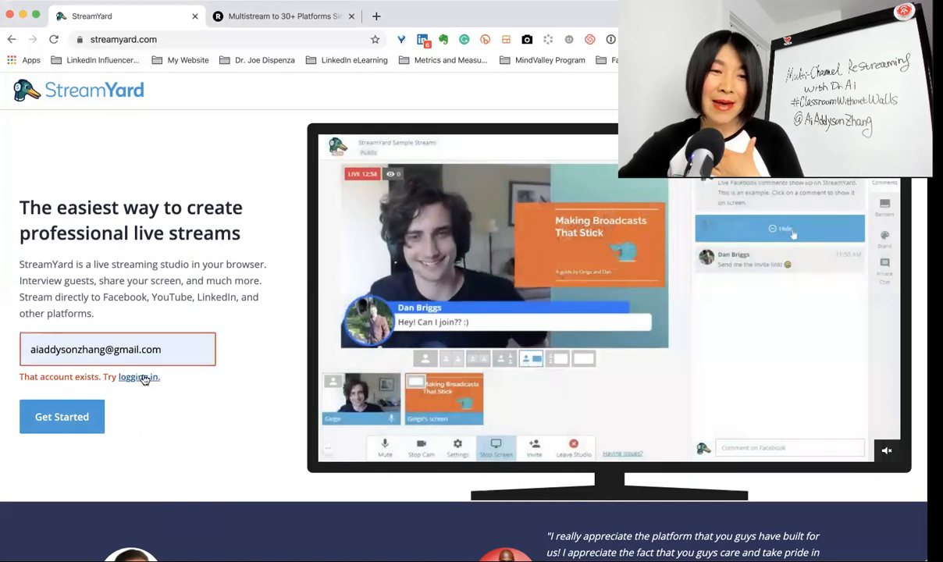
Step: On the login page, pick the saved account e-mail and request a login code
left_click(139, 377)
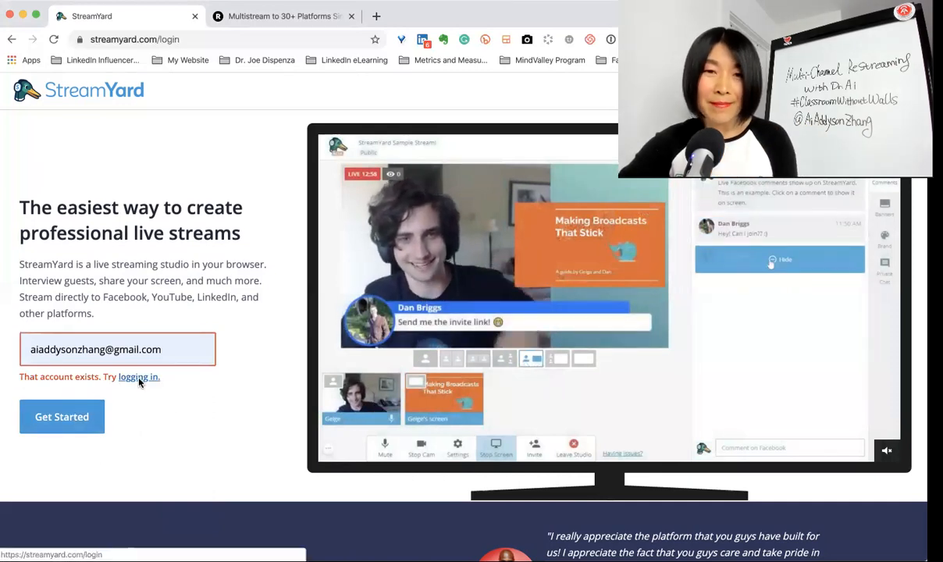
left_click(338, 287)
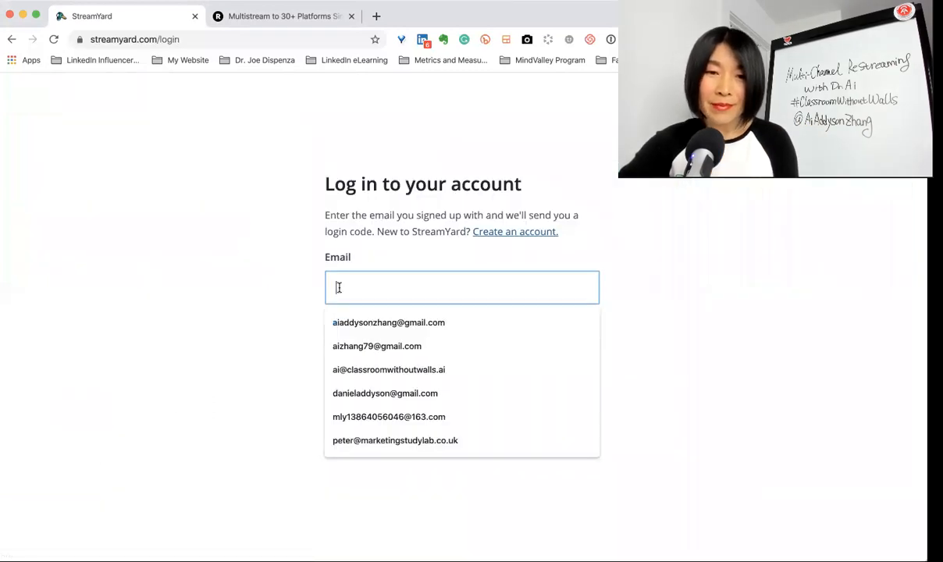
left_click(374, 322)
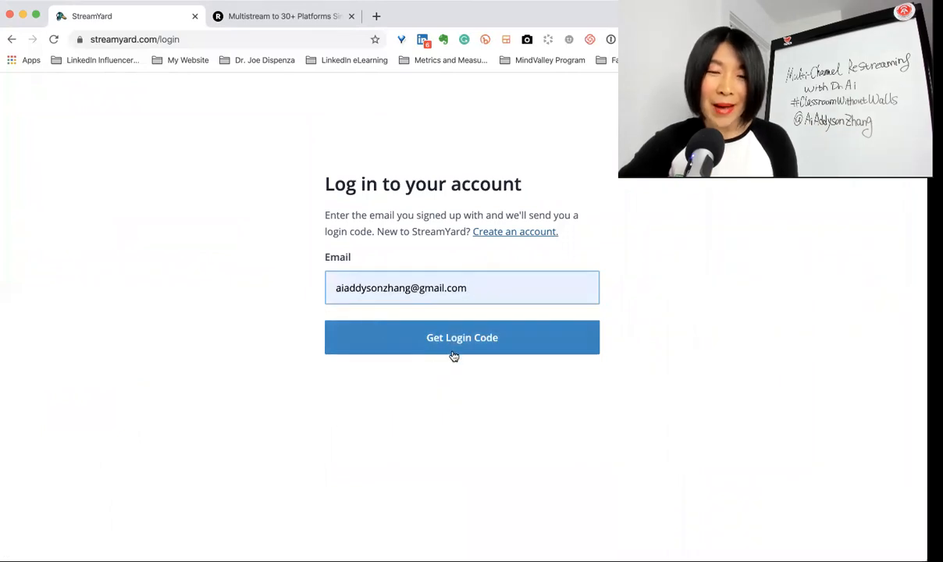
left_click(451, 344)
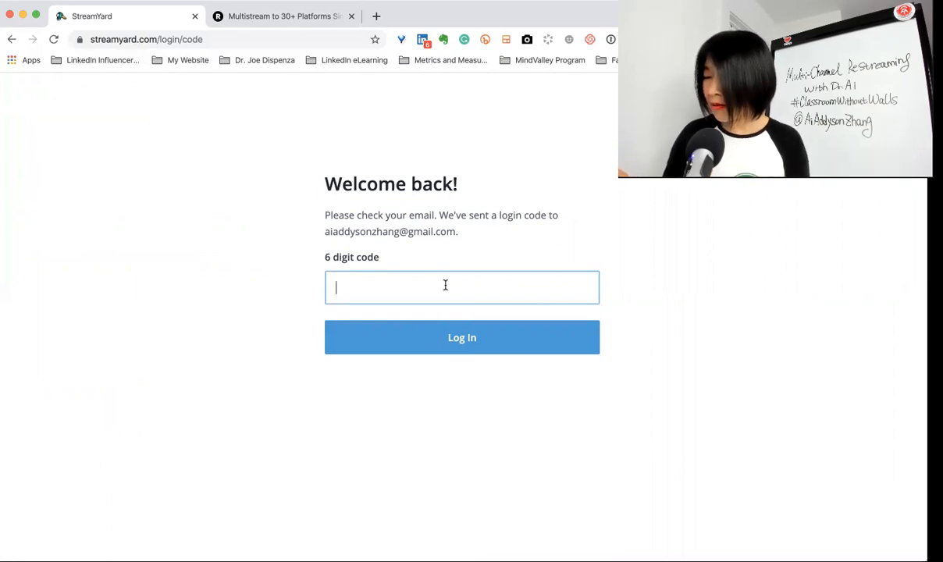
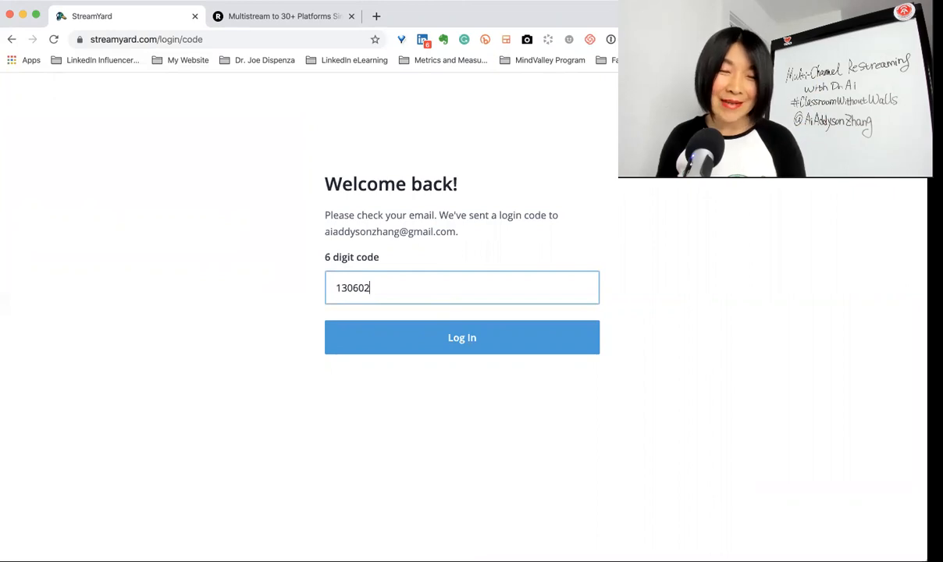
Step: Enter the emailed six-digit login code and log in
left_click(453, 349)
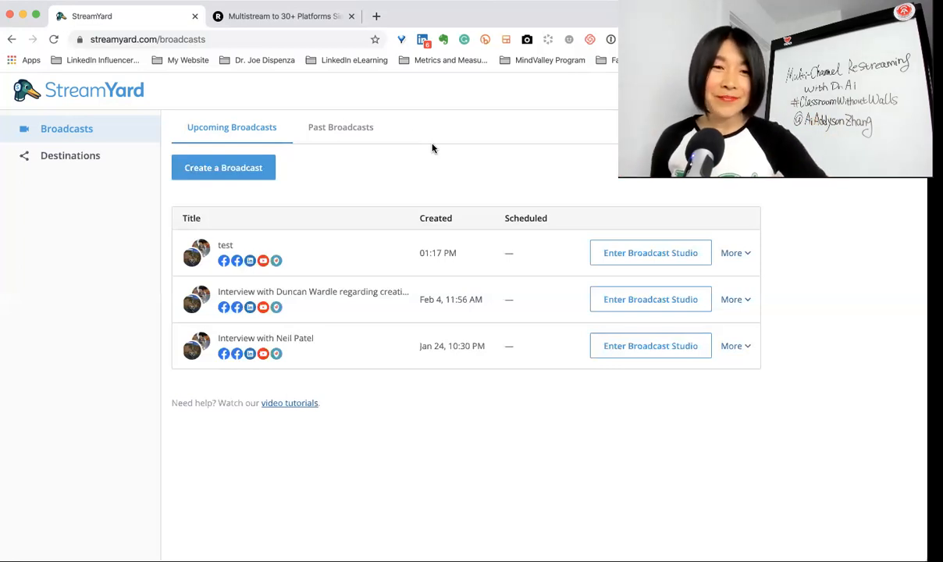
Step: Choose Create a Broadcast on the Broadcasts dashboard
left_click(247, 171)
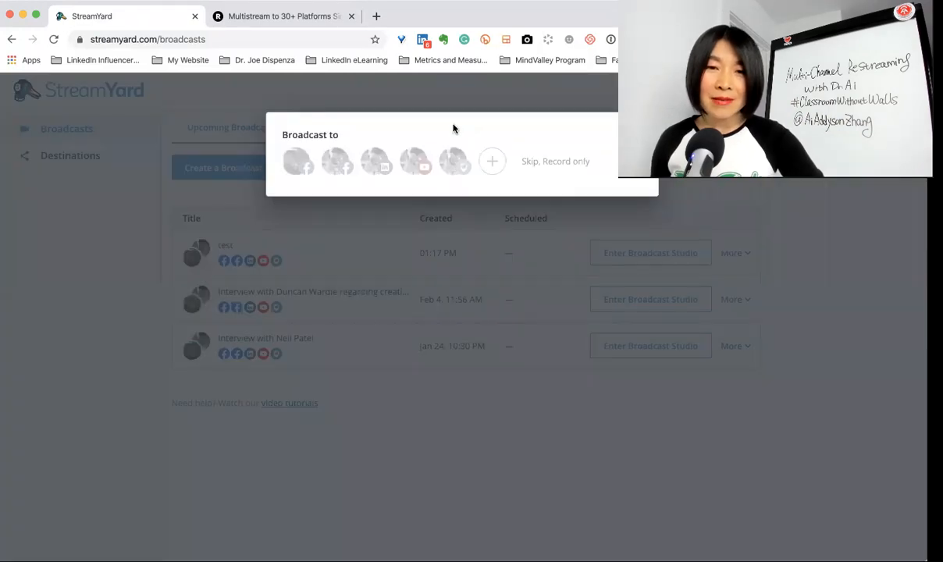
Step: Select both Facebook channels, LinkedIn, YouTube and Periscope, then show the addable destination platforms
left_click(298, 173)
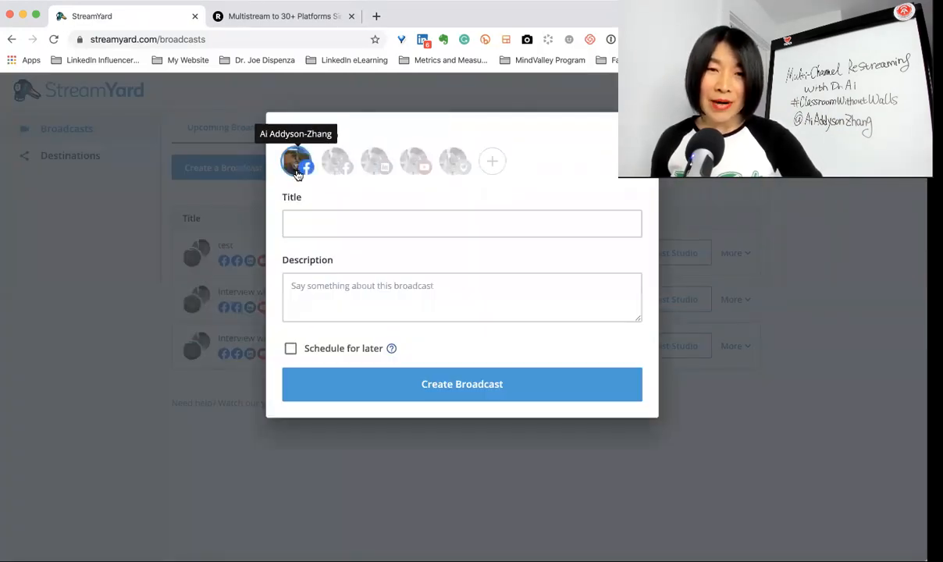
left_click(343, 167)
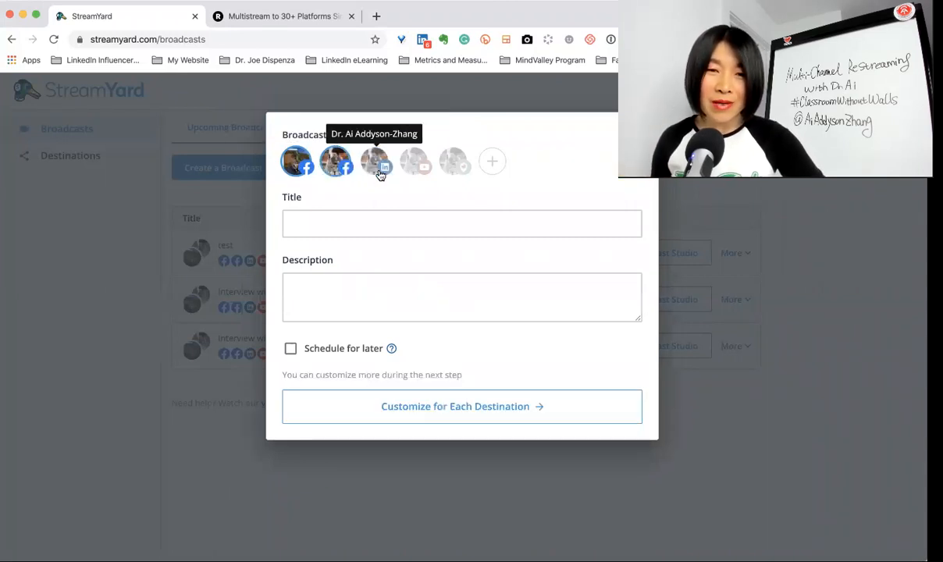
left_click(382, 171)
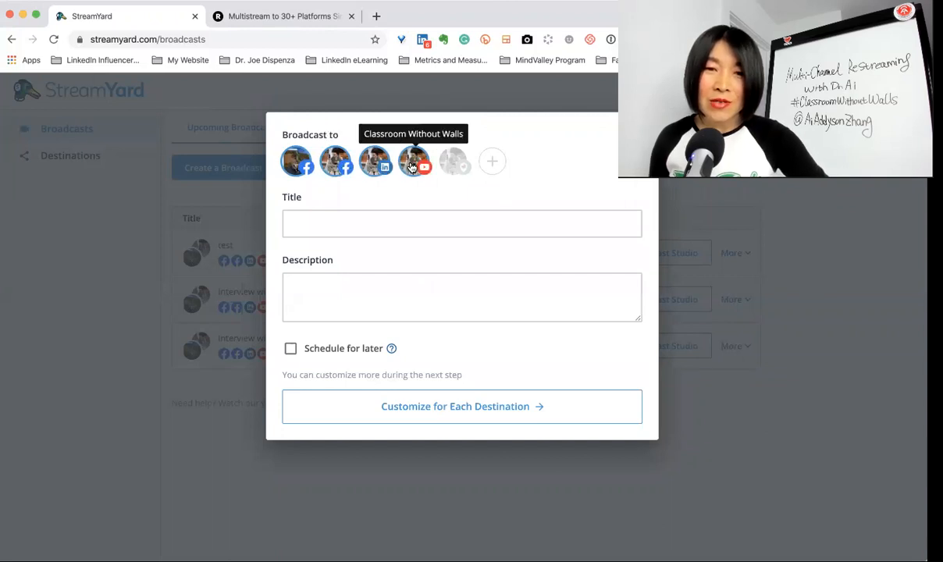
left_click(416, 166)
left_click(461, 164)
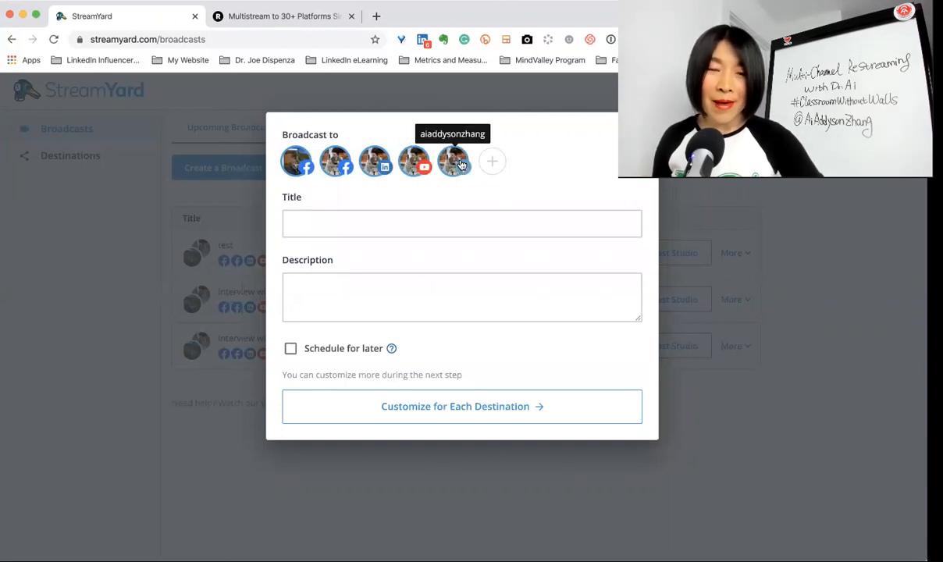
left_click(491, 164)
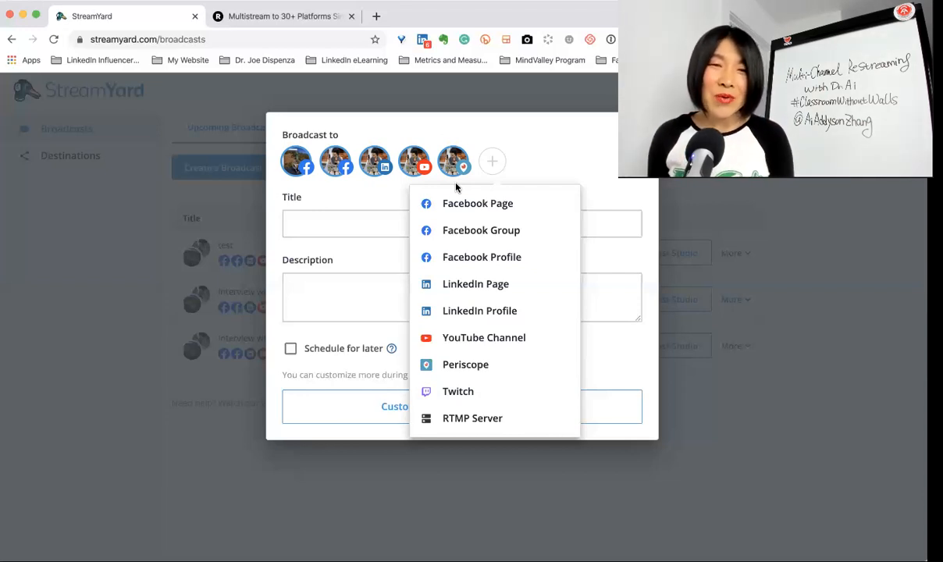
Step: Reselect the second Facebook, LinkedIn, YouTube and Periscope destinations so all five are chosen
left_click(453, 163)
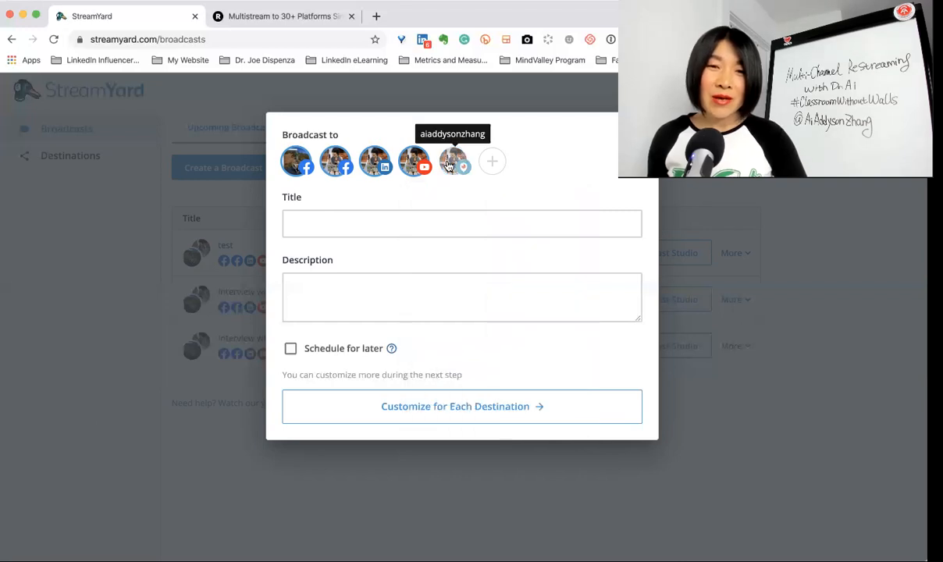
left_click(413, 164)
left_click(374, 164)
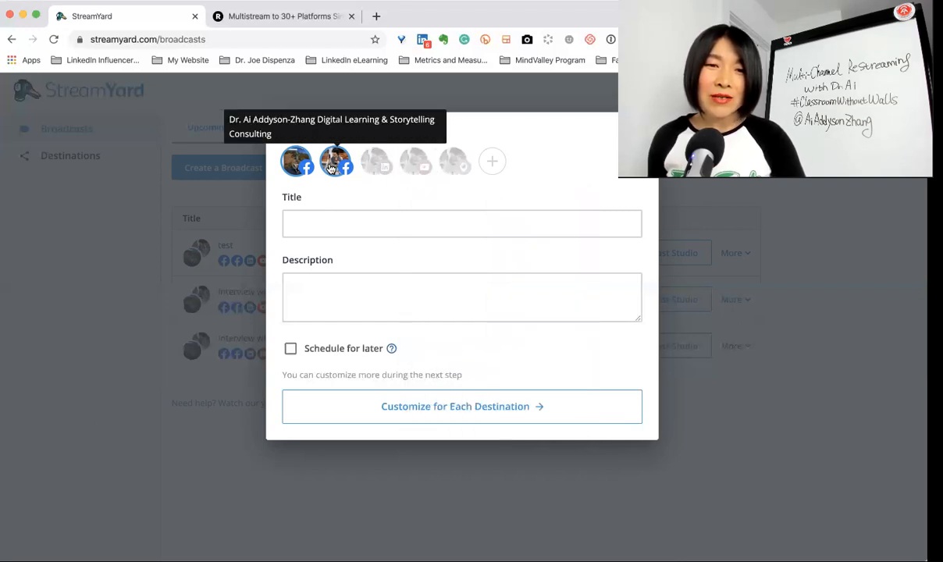
left_click(331, 165)
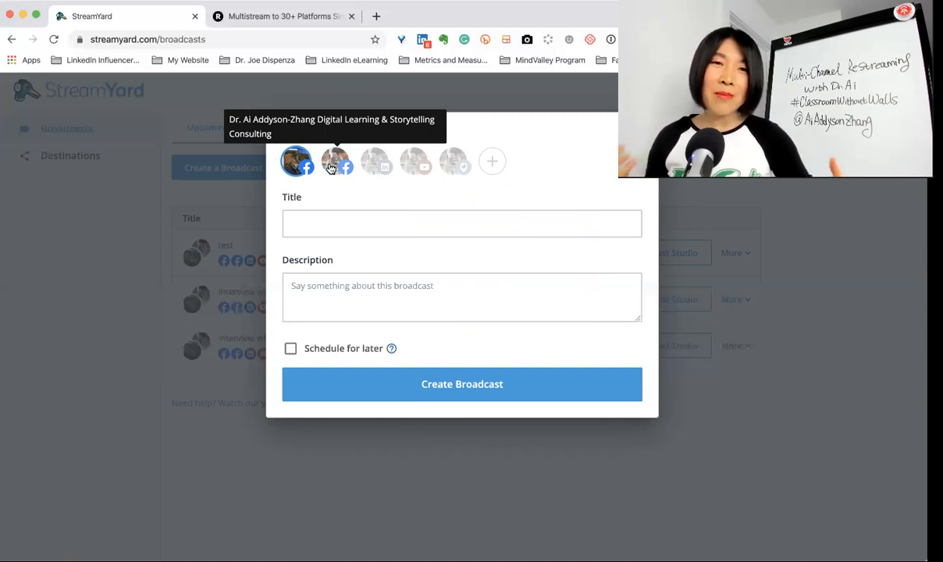
left_click(330, 164)
left_click(375, 162)
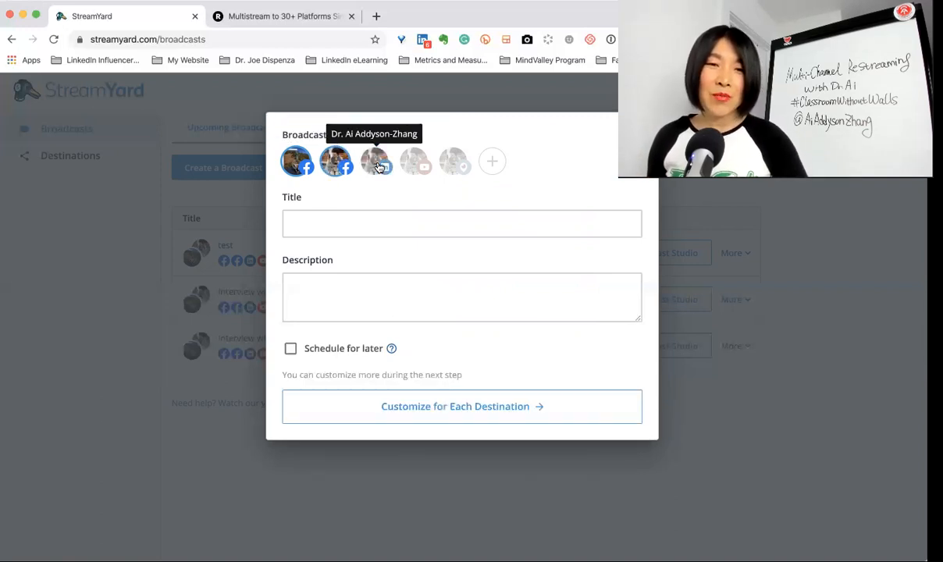
left_click(414, 162)
left_click(454, 161)
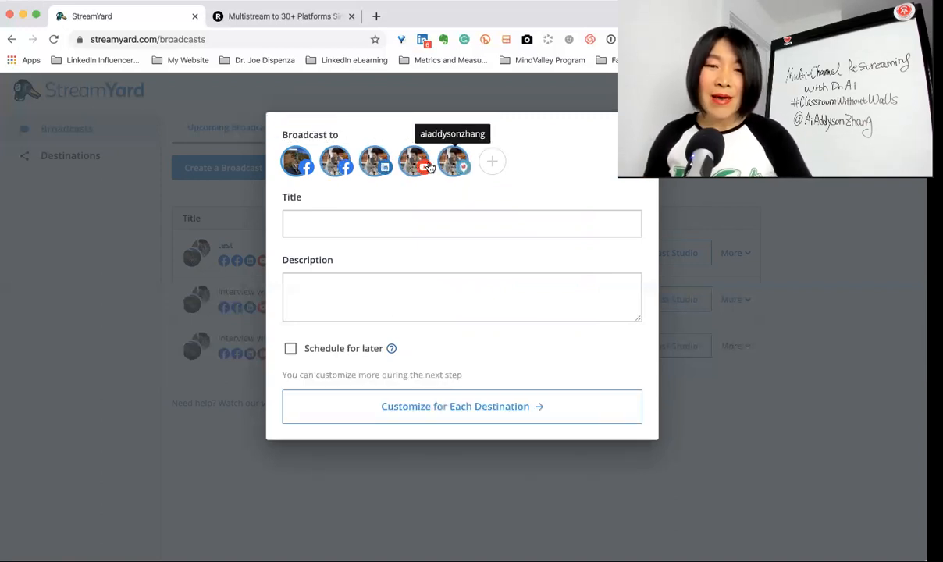
left_click(369, 226)
Step: Title the broadcast 'Test run', describe it 'come join me live', and tick Schedule for later
type("T")
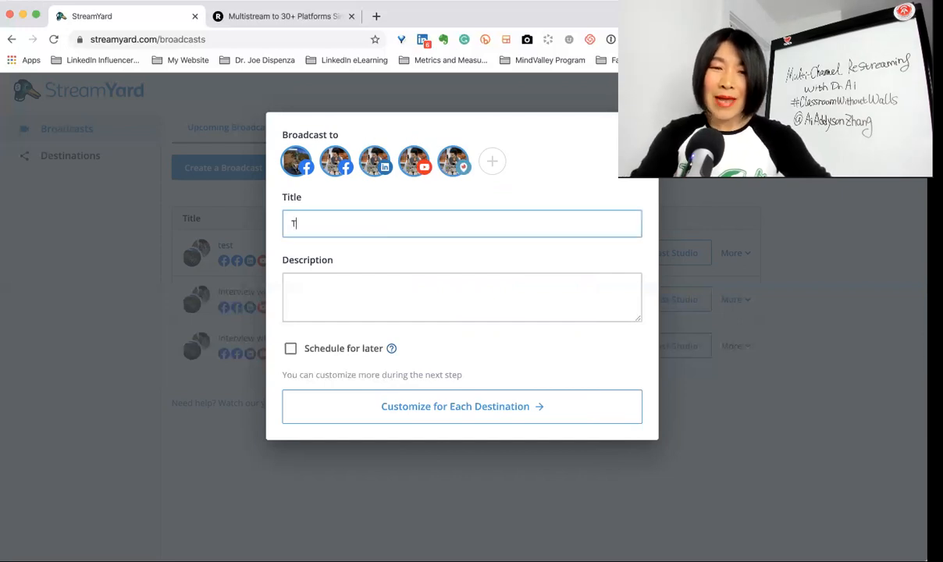
type("est run")
left_click(364, 283)
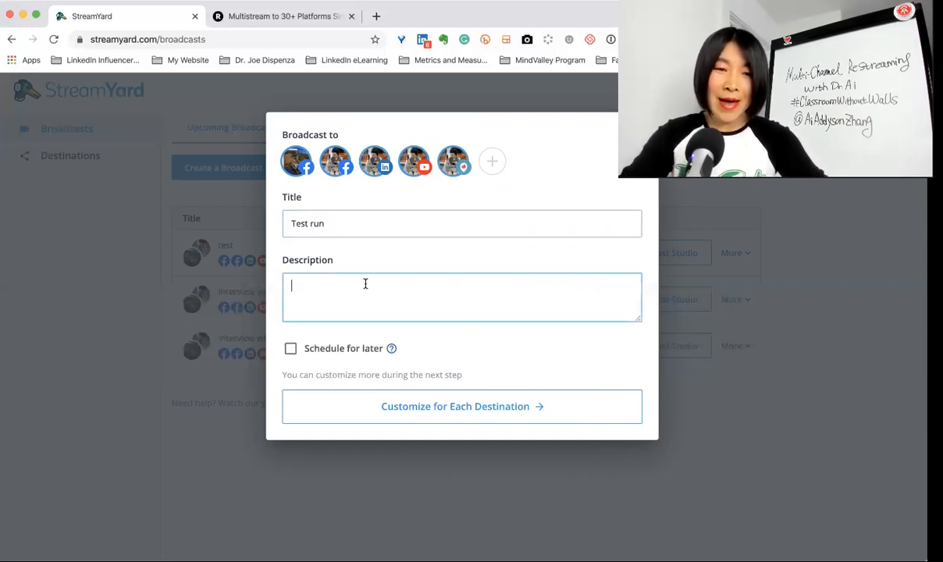
type("come join m")
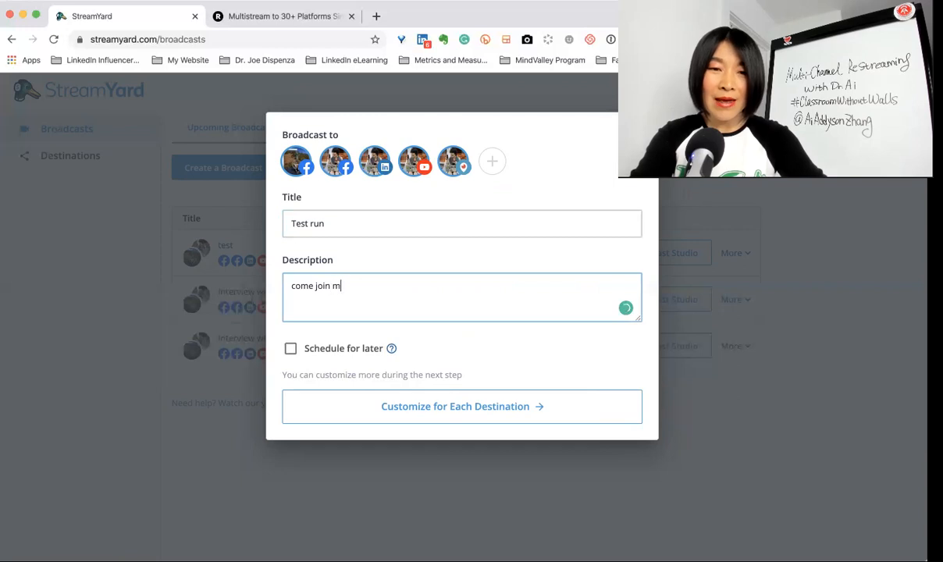
type("e live")
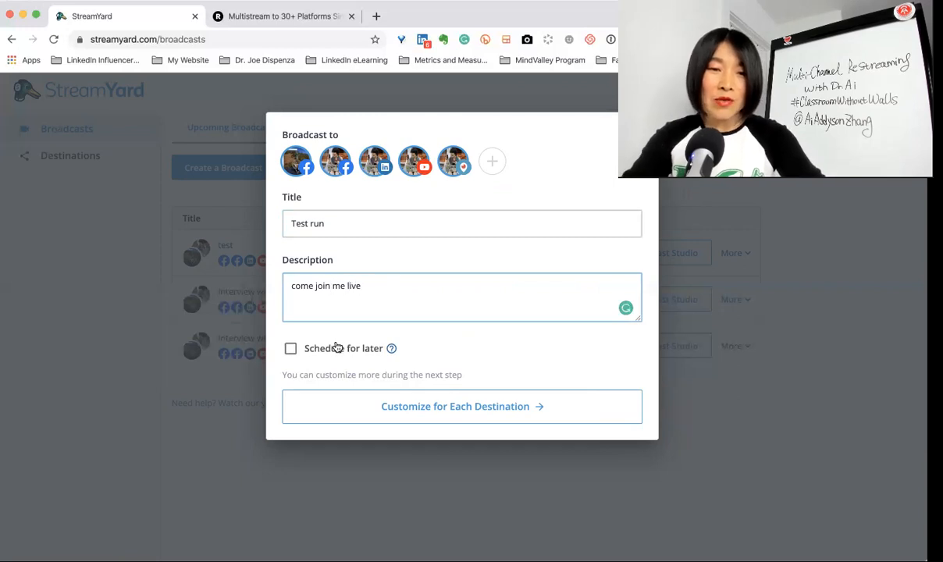
left_click(338, 348)
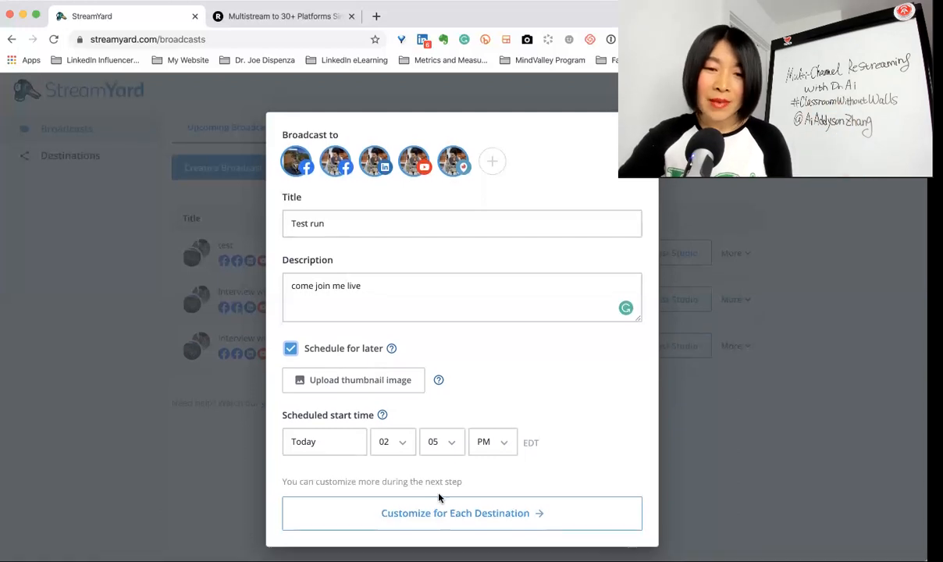
Step: Create the scheduled Test run broadcast, then choose Delete from its More menu
left_click(440, 513)
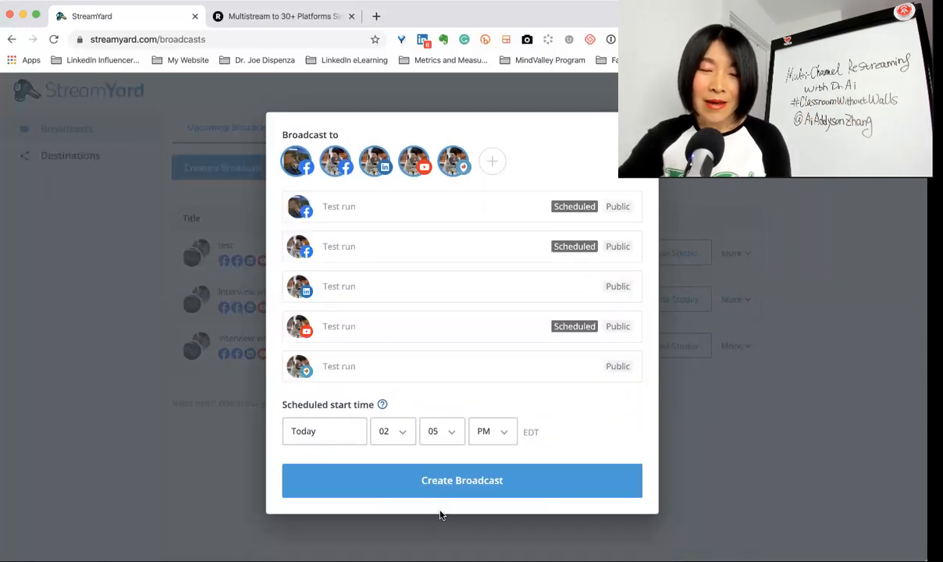
left_click(433, 481)
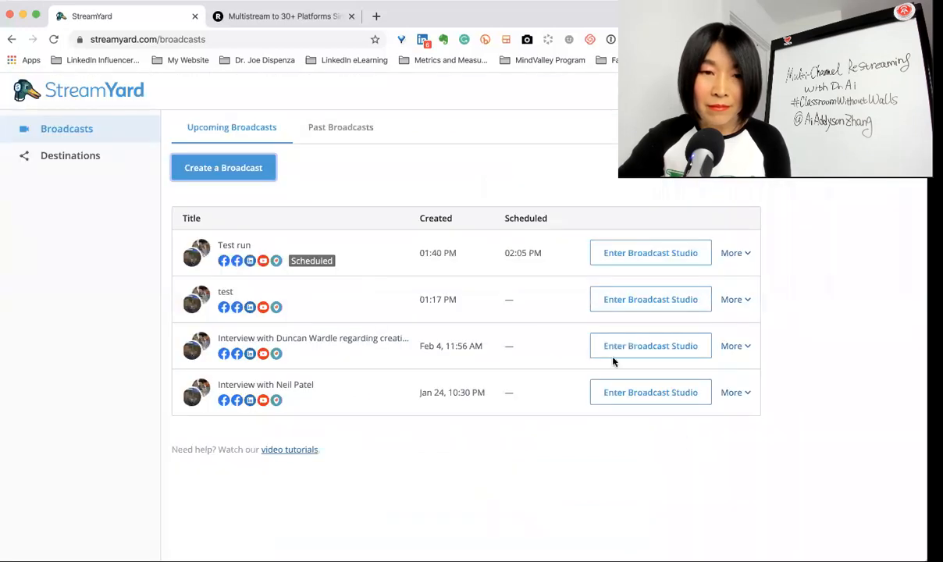
left_click(737, 254)
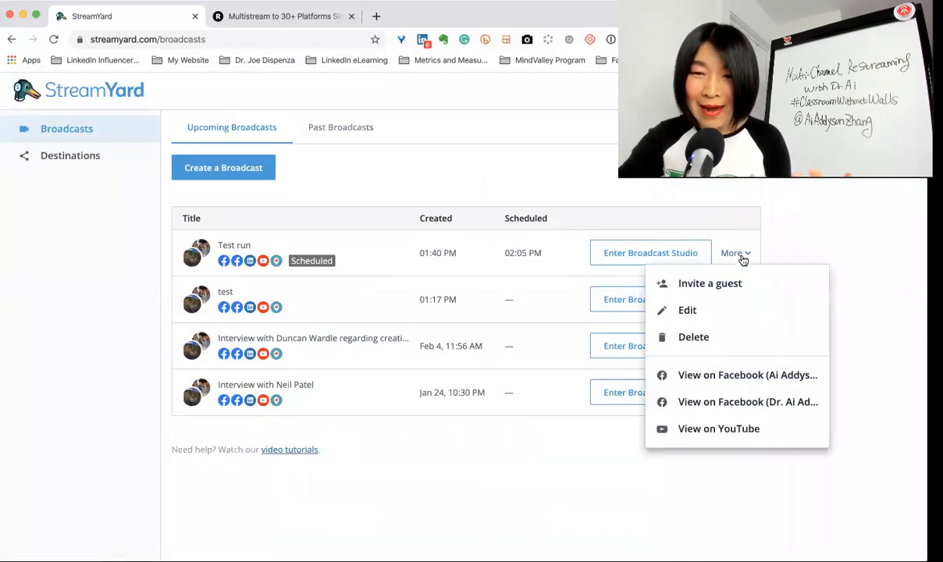
left_click(710, 342)
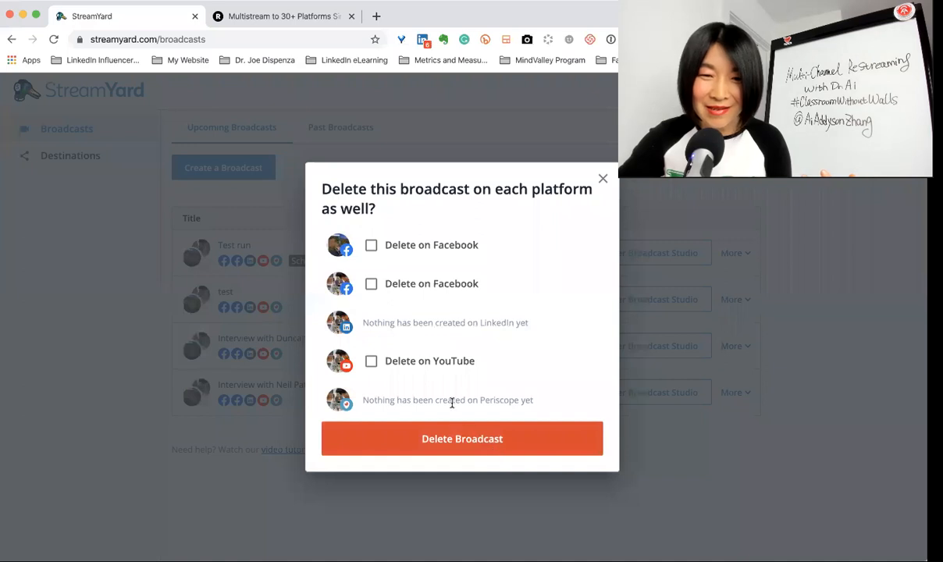
Step: Confirm deleting Test run, then enter the studio for the 'test' broadcast
left_click(453, 441)
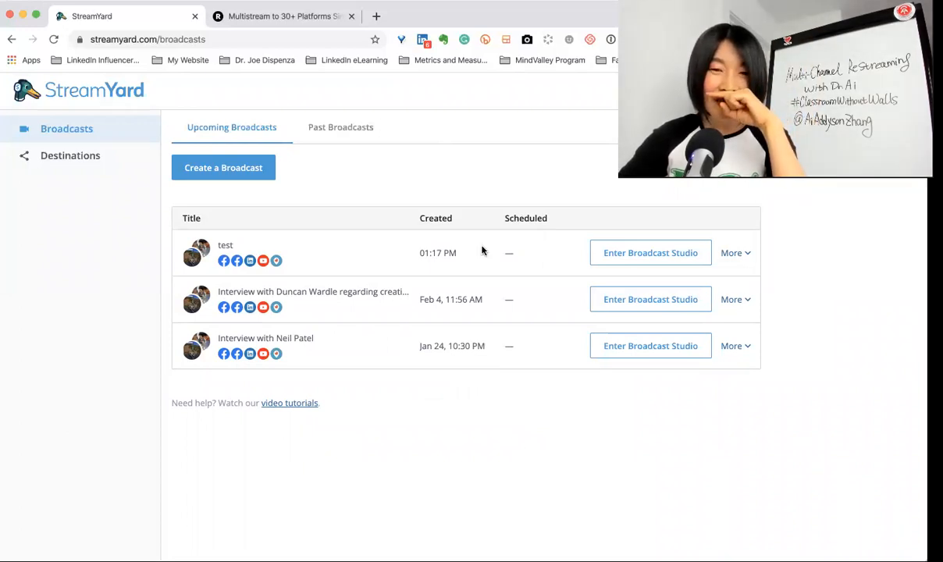
left_click(654, 253)
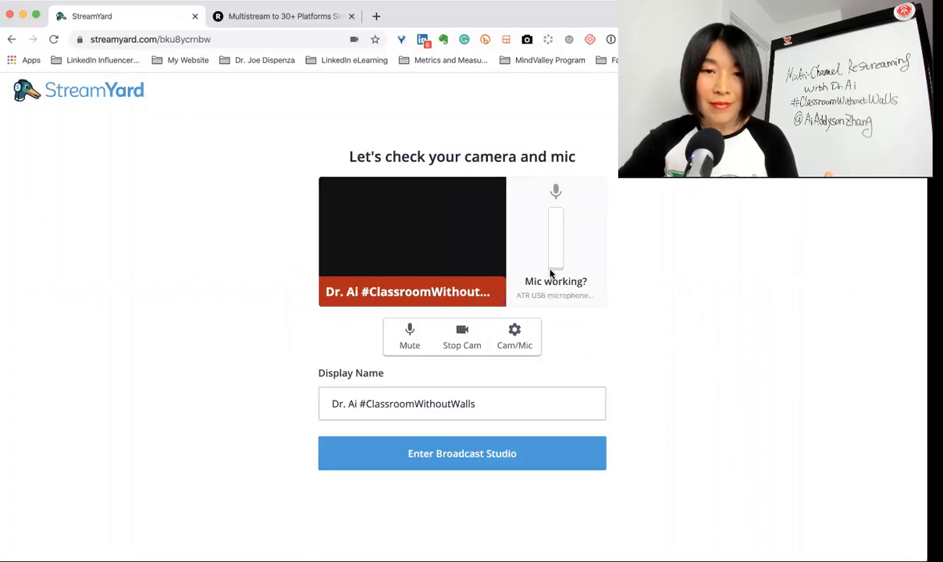
Step: Pass the camera and mic check into the 'test' broadcast studio
left_click(484, 455)
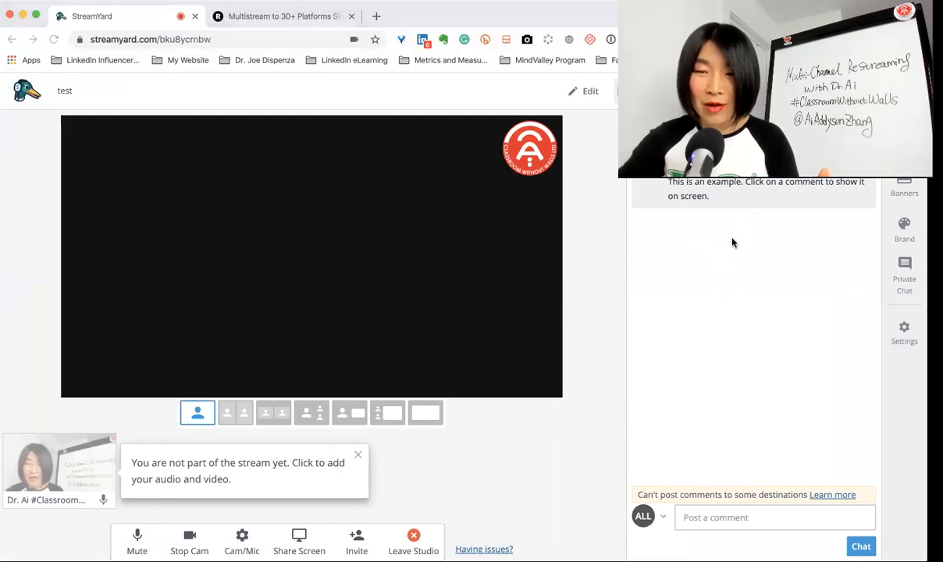
Step: Put the webcam on stage and show the financial literacy banner and Twitter connect ticker
left_click(62, 465)
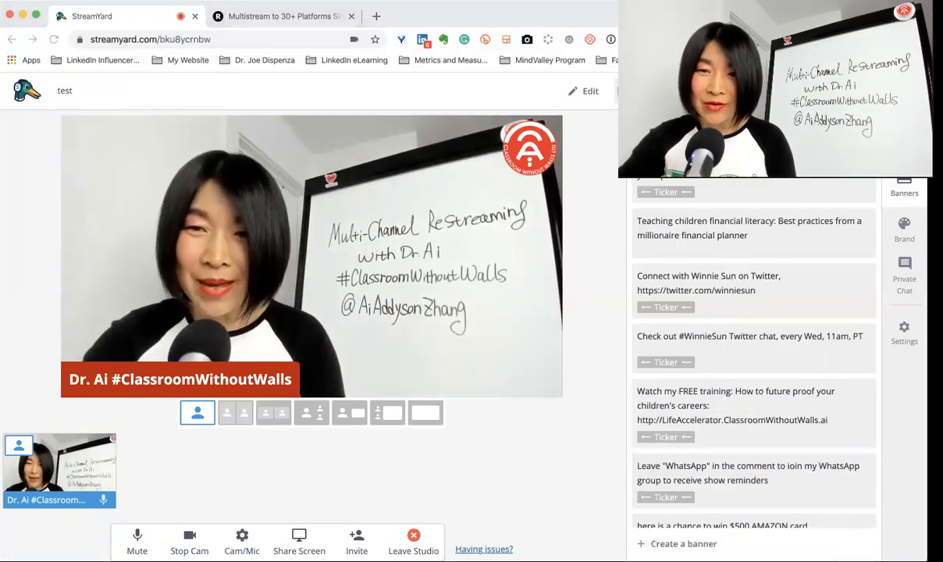
left_click(746, 181)
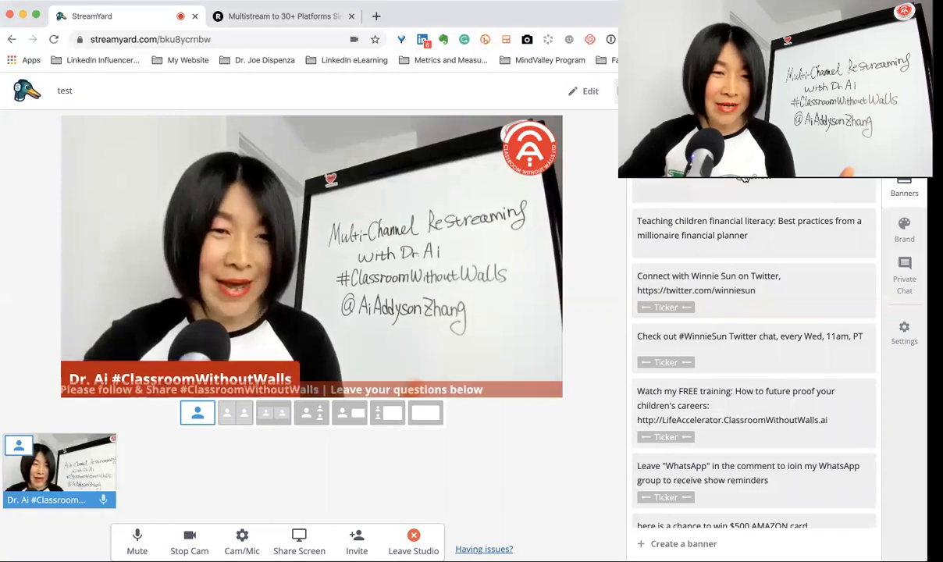
left_click(745, 181)
left_click(738, 233)
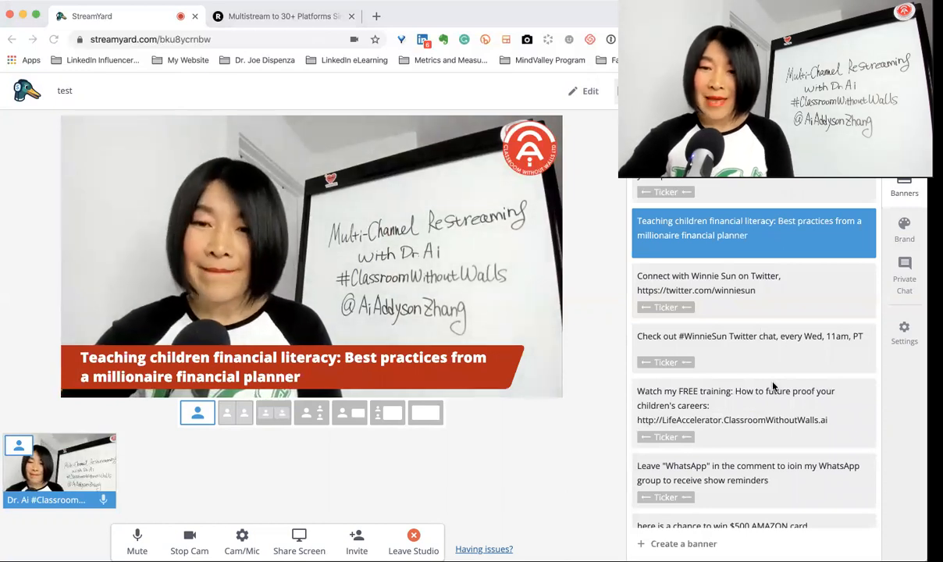
left_click(730, 283)
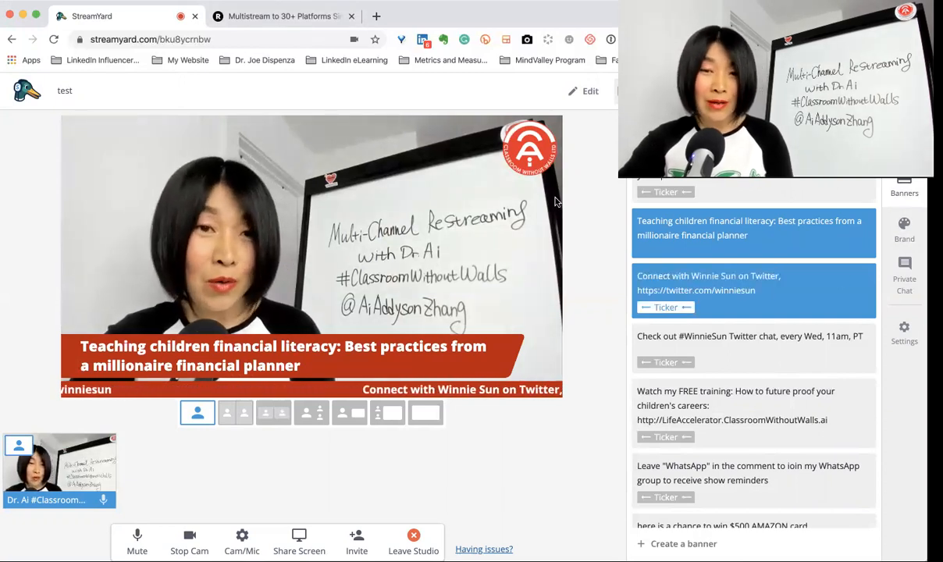
Step: Hide the Twitter connect ticker and financial literacy banner, then show the Comments panel
scroll(768, 449, "down", 1)
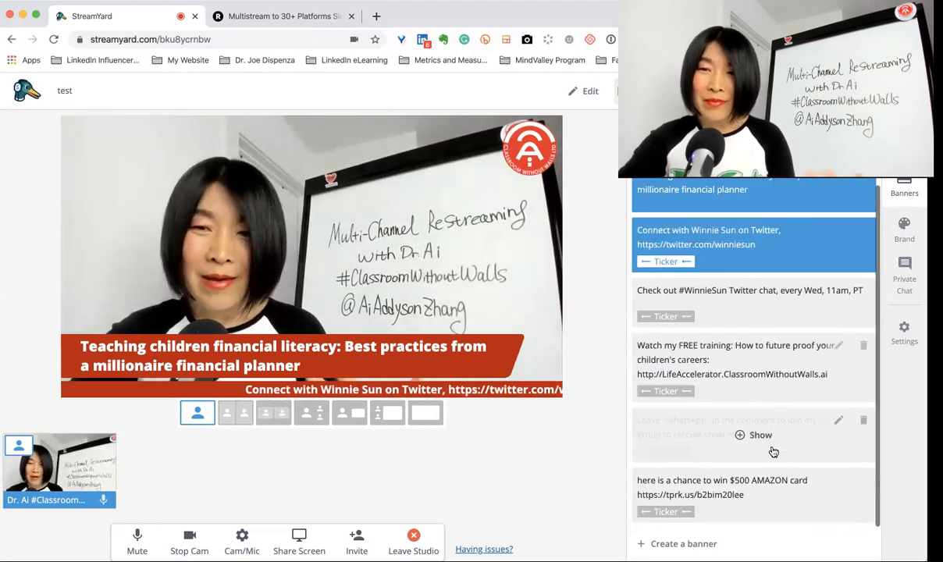
scroll(773, 447, "up", 1)
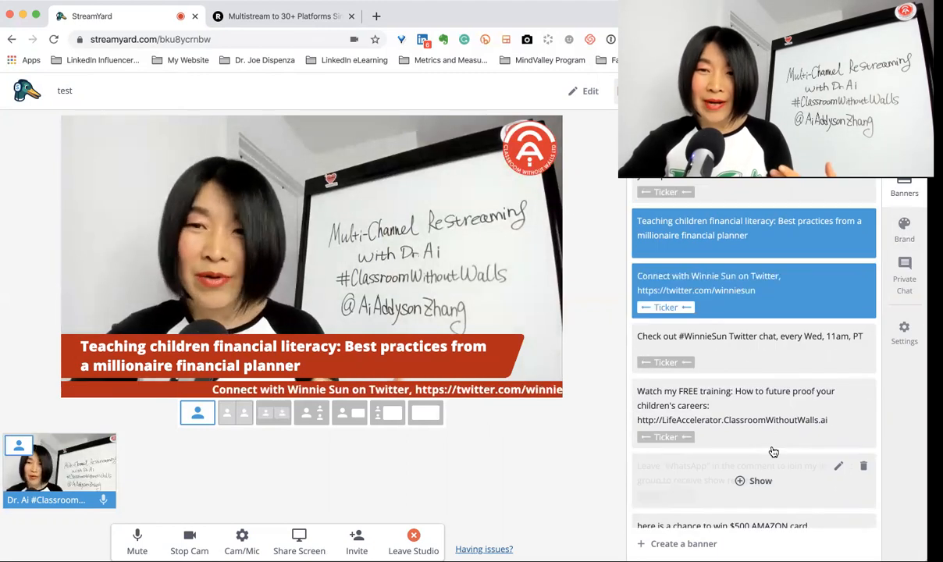
left_click(745, 290)
left_click(745, 234)
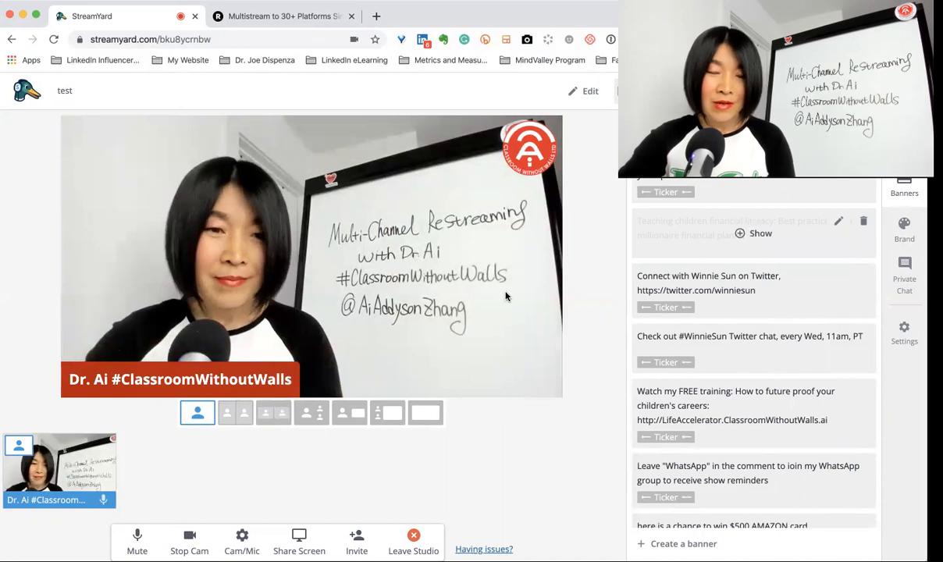
left_click(903, 141)
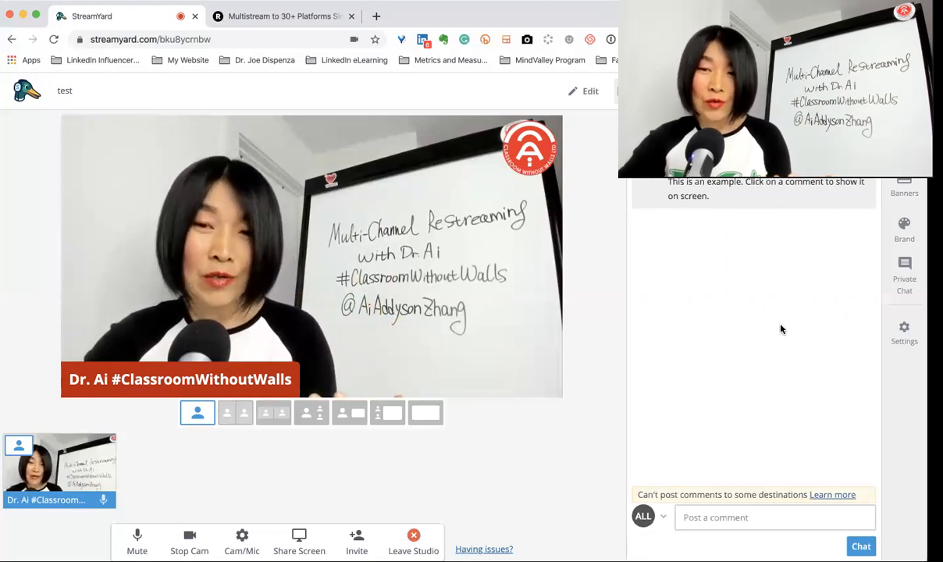
Step: Show the example viewer comment on stream, hide it again, and move to the Restream site
left_click(739, 181)
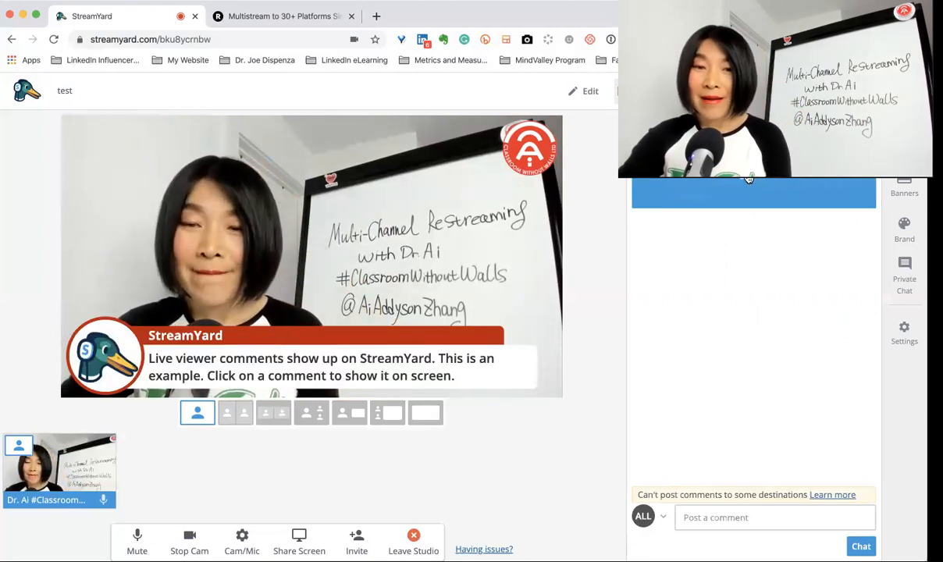
left_click(754, 189)
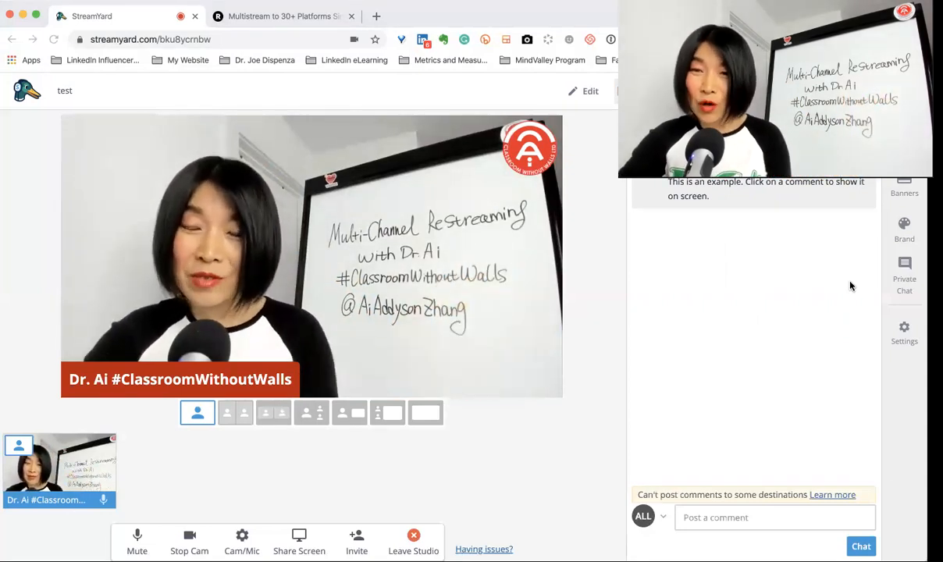
left_click(300, 17)
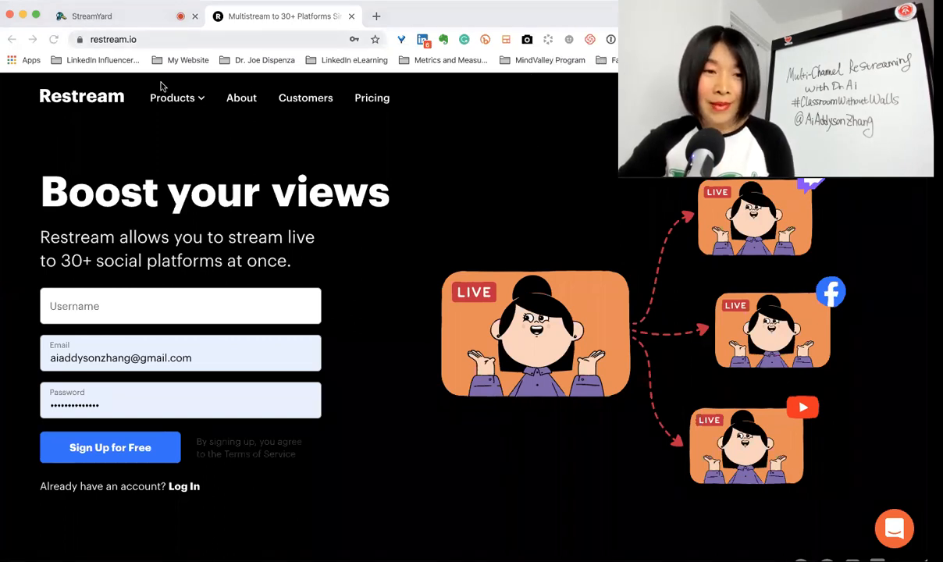
Step: Log in to Restream from the sign-up page, retrying after the reCAPTCHA error
left_click(192, 489)
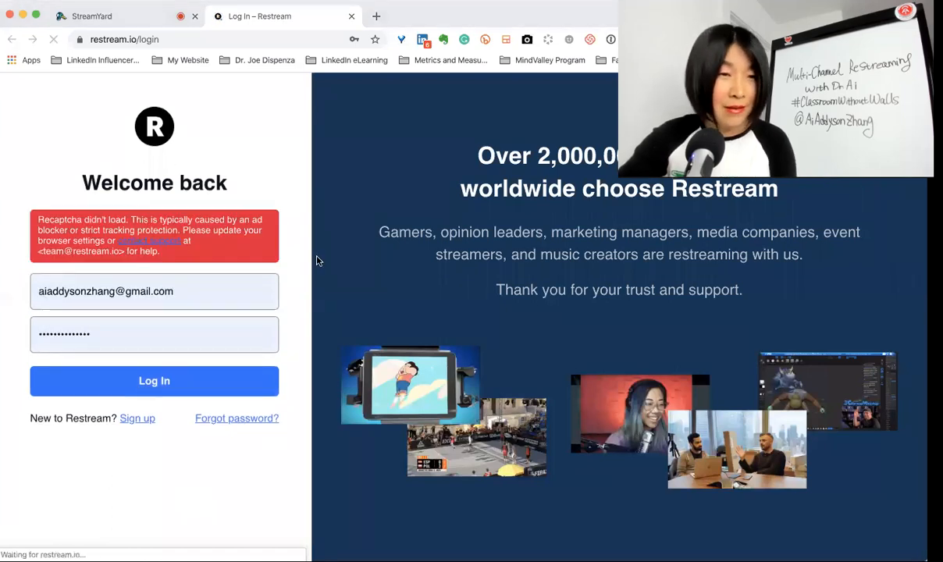
left_click(143, 384)
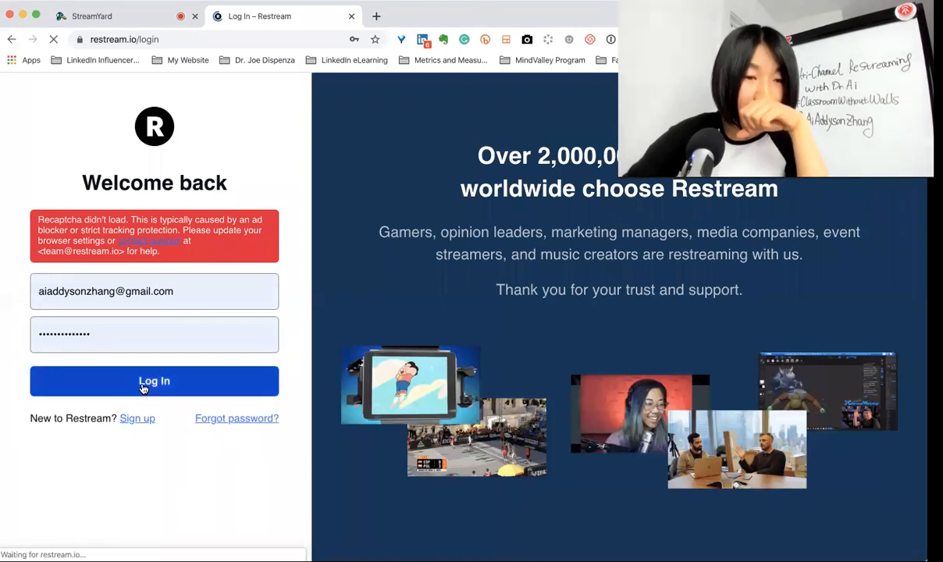
left_click(142, 386)
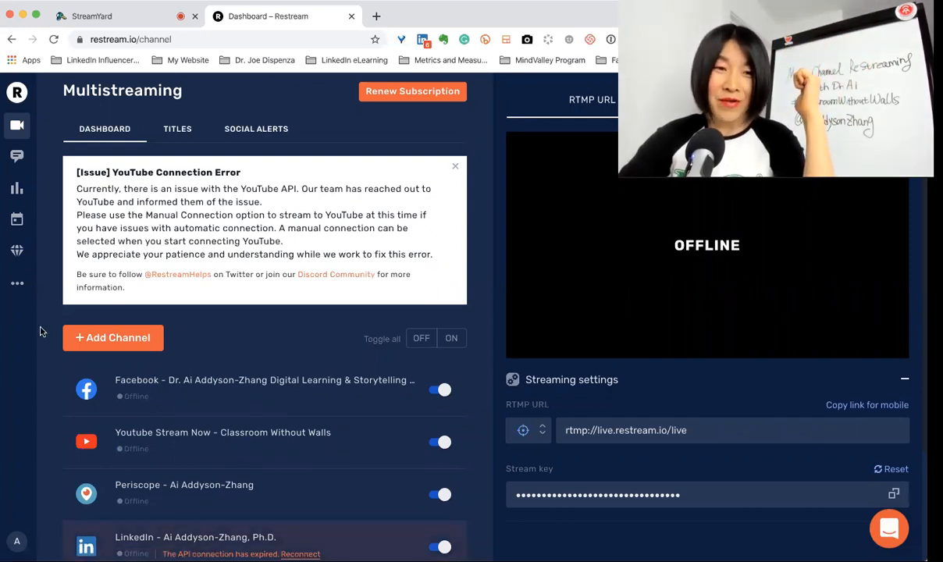
Step: Review the six dashboard channels, noting LinkedIn's expired connection, then start adding a new channel
scroll(125, 343, "down", 3)
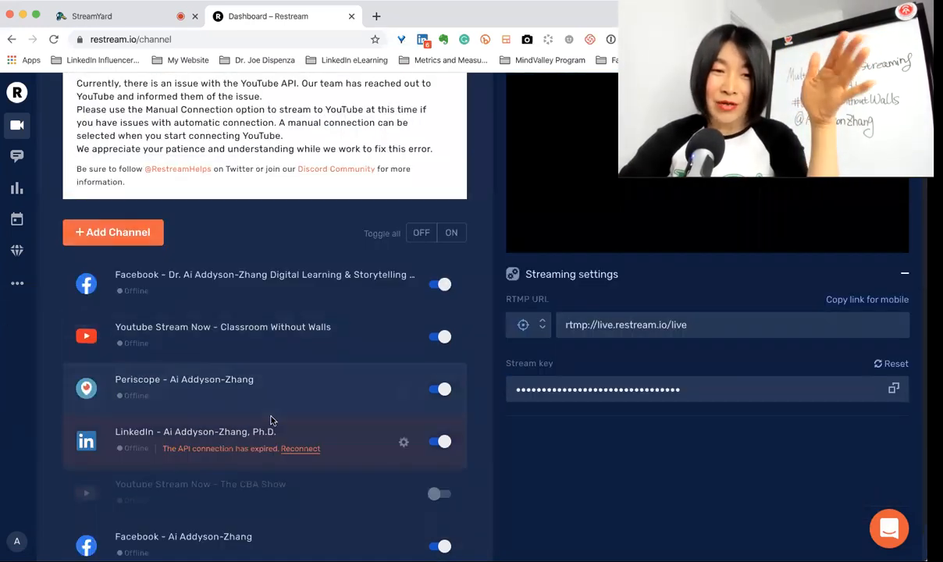
scroll(269, 421, "down", 1)
scroll(271, 421, "down", 1)
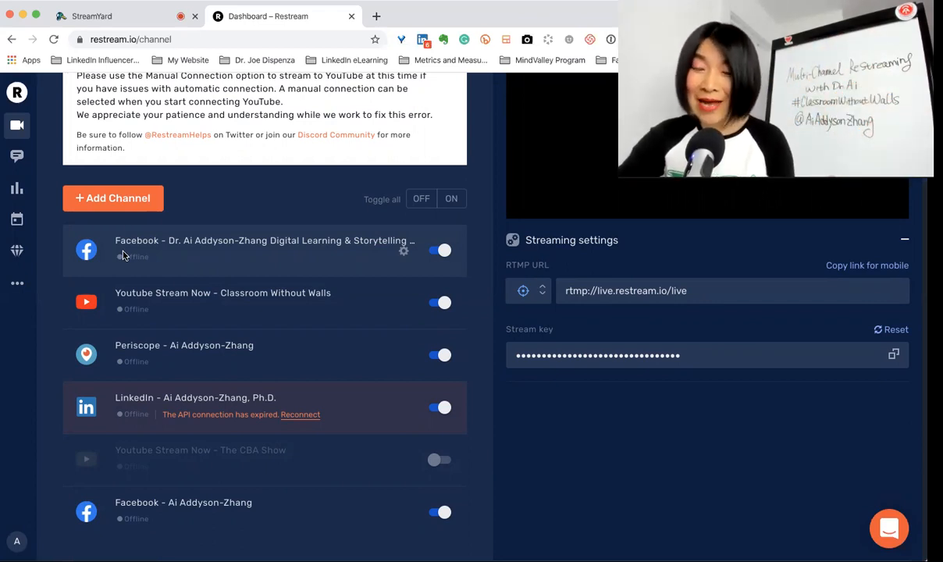
left_click(123, 205)
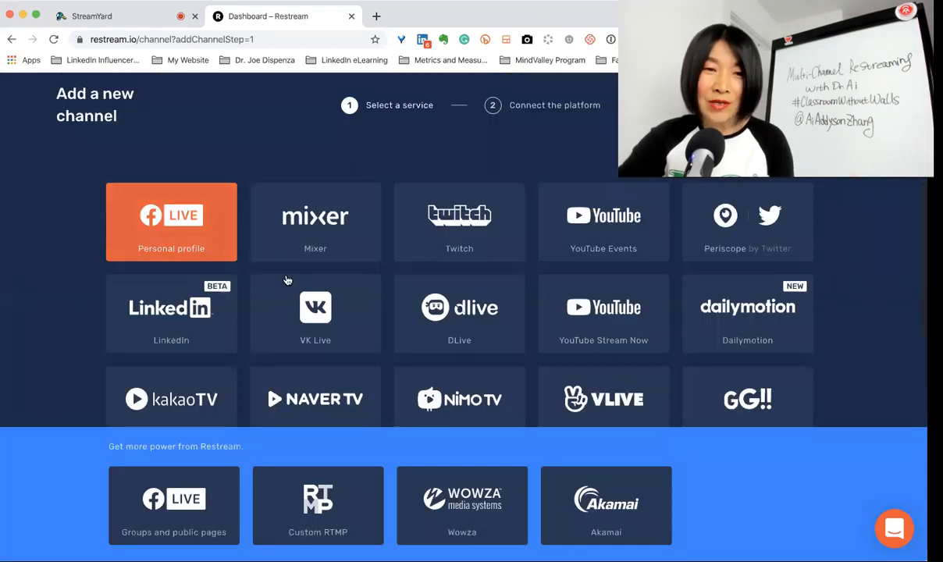
Step: Browse the addable services like Facebook Live, Mixer, Twitch, YouTube and LinkedIn, then return to StreamYard
scroll(287, 280, "down", 3)
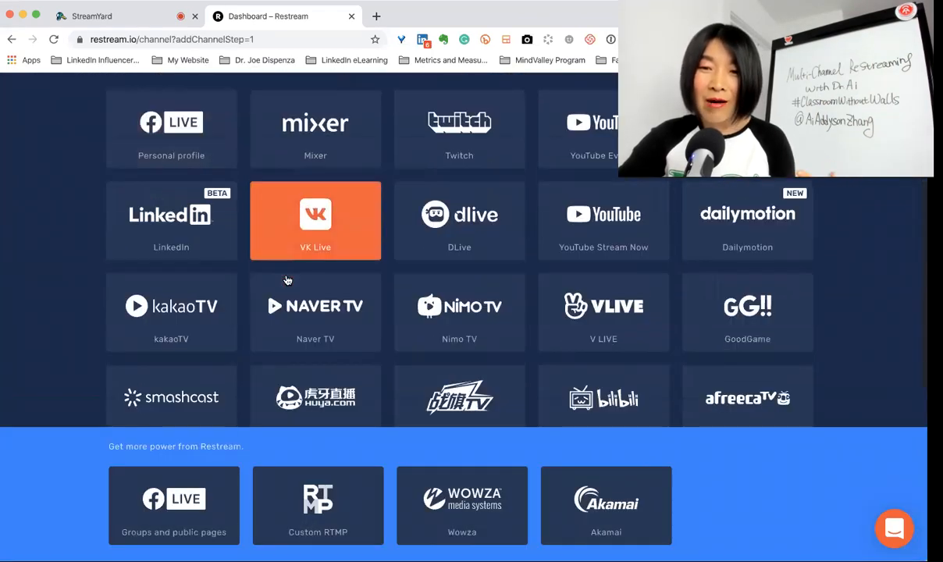
scroll(287, 280, "down", 3)
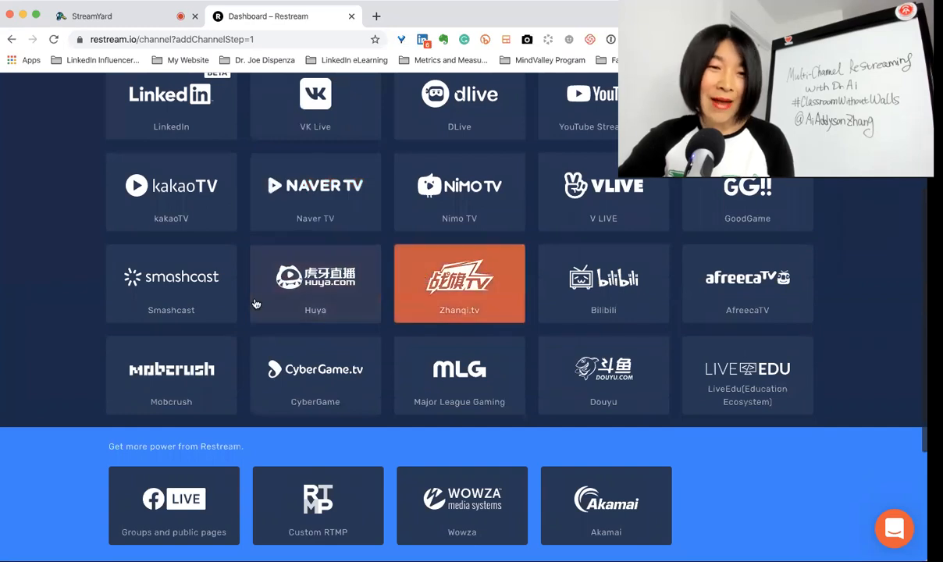
scroll(300, 367, "down", 3)
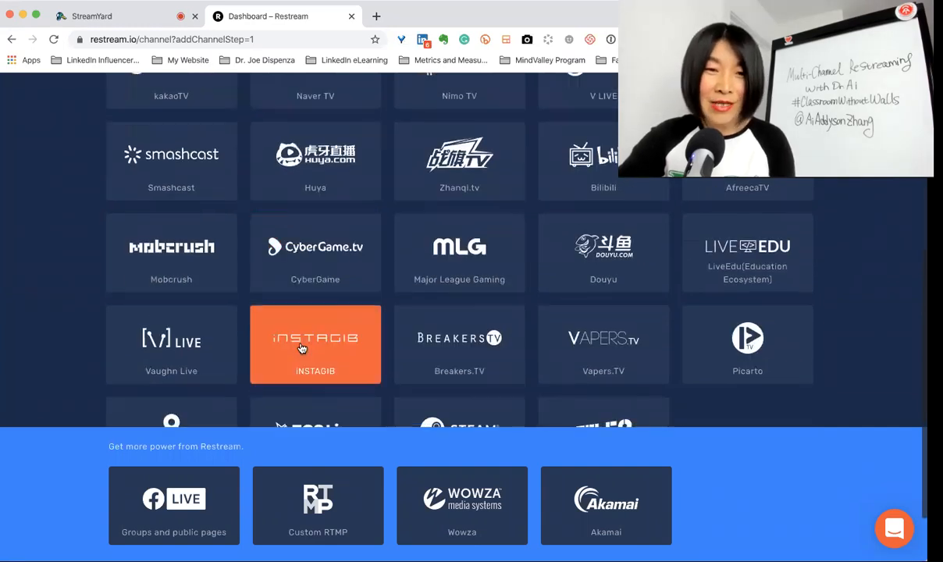
scroll(302, 347, "down", 2)
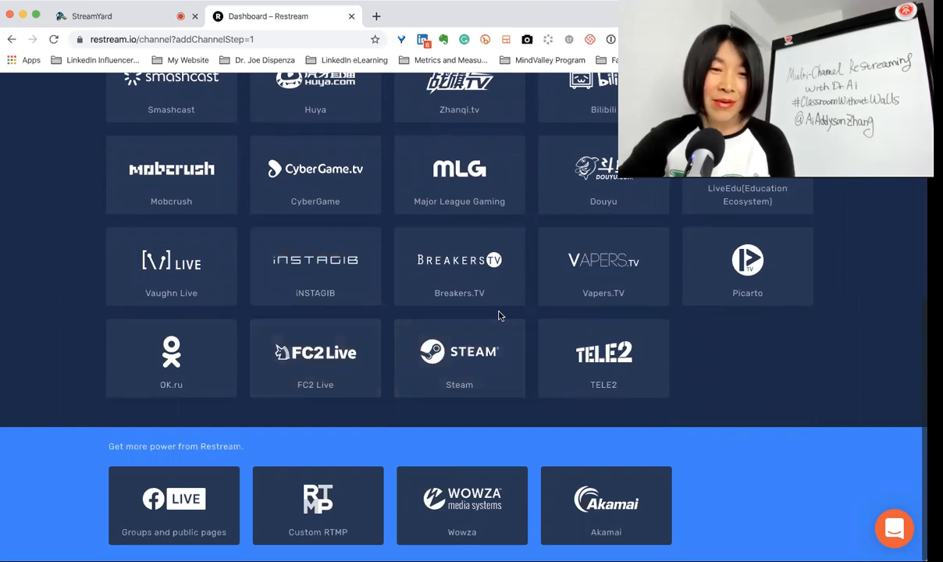
scroll(499, 315, "up", 5)
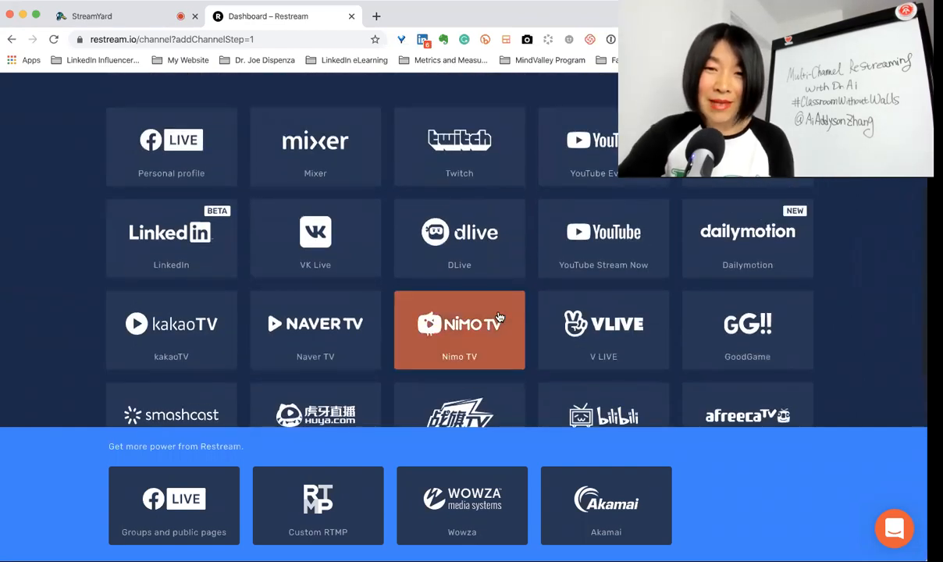
scroll(499, 316, "up", 2)
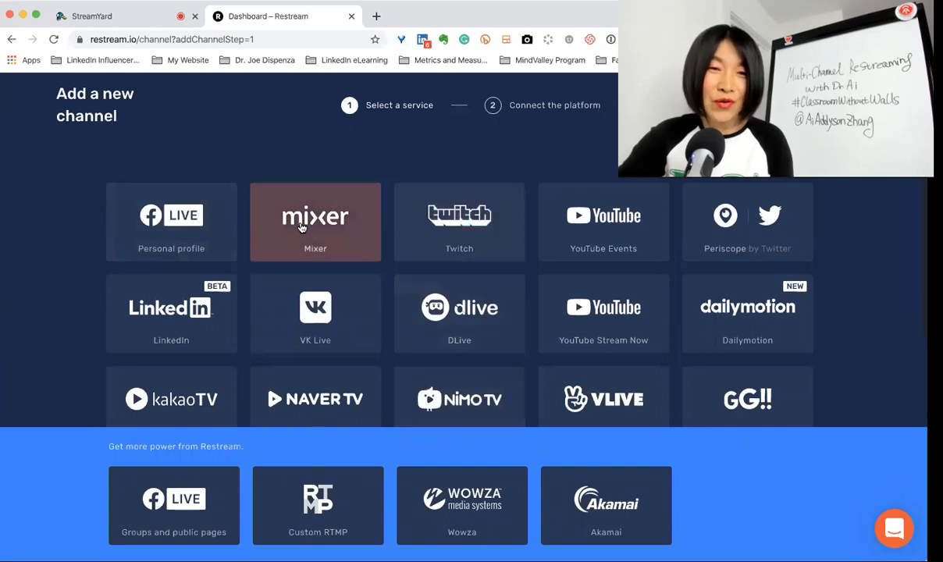
scroll(676, 292, "down", 3)
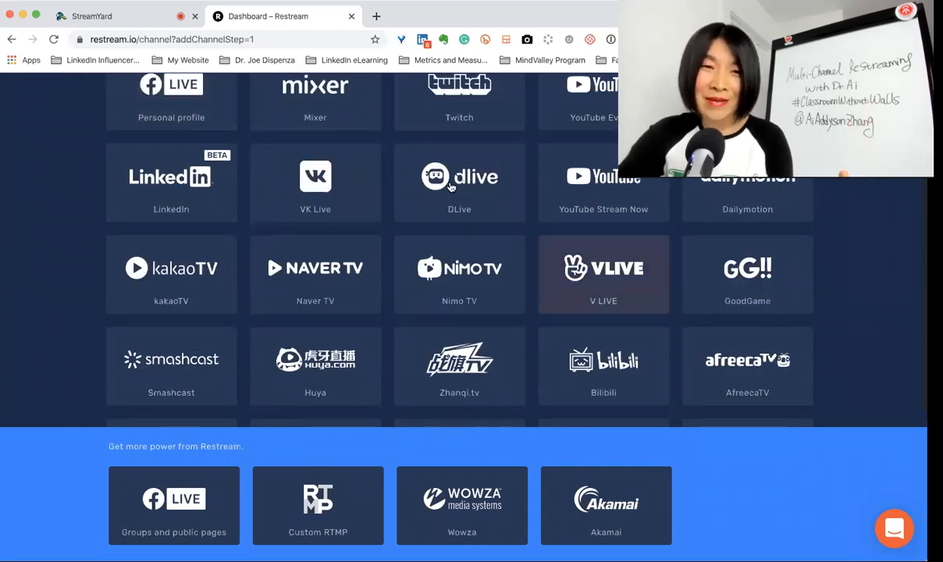
scroll(267, 120, "up", 3)
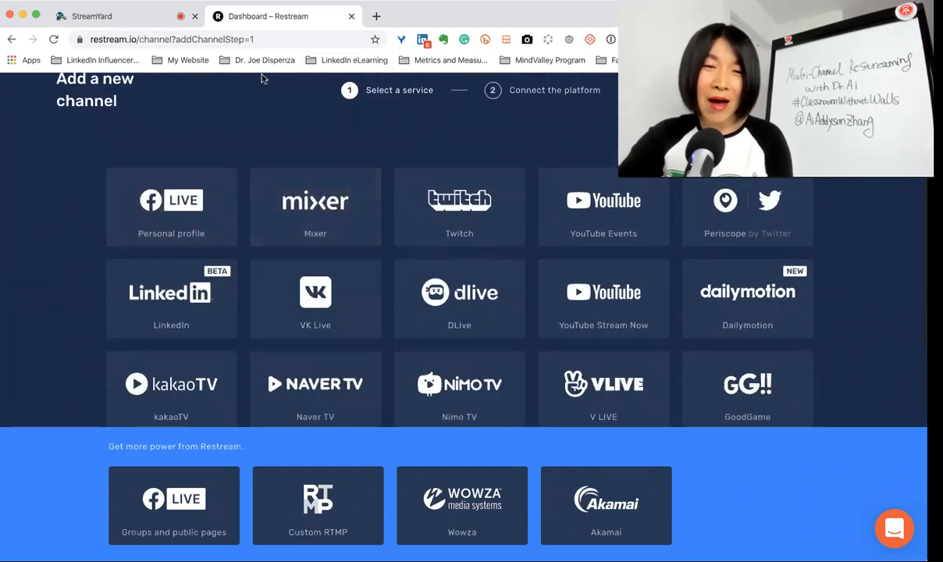
left_click(125, 20)
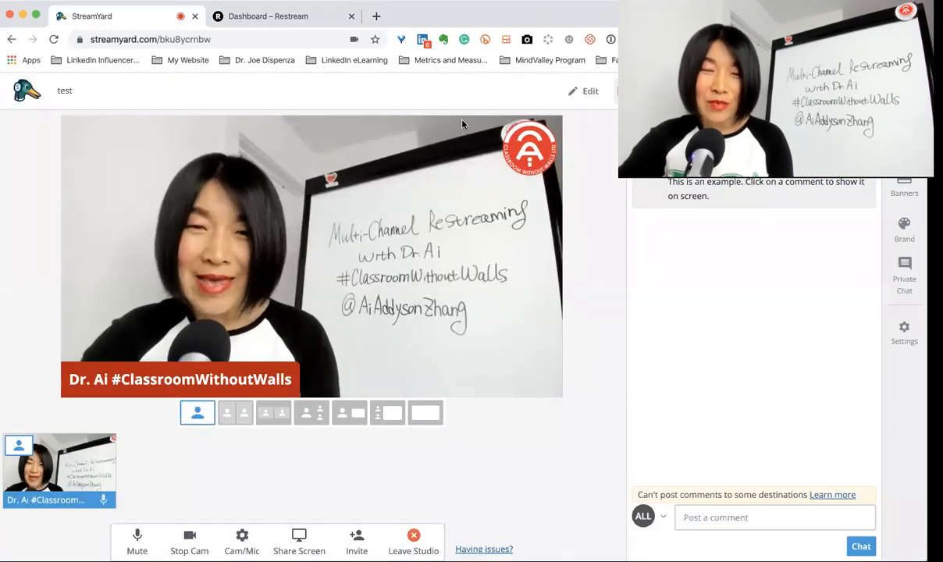
left_click(299, 535)
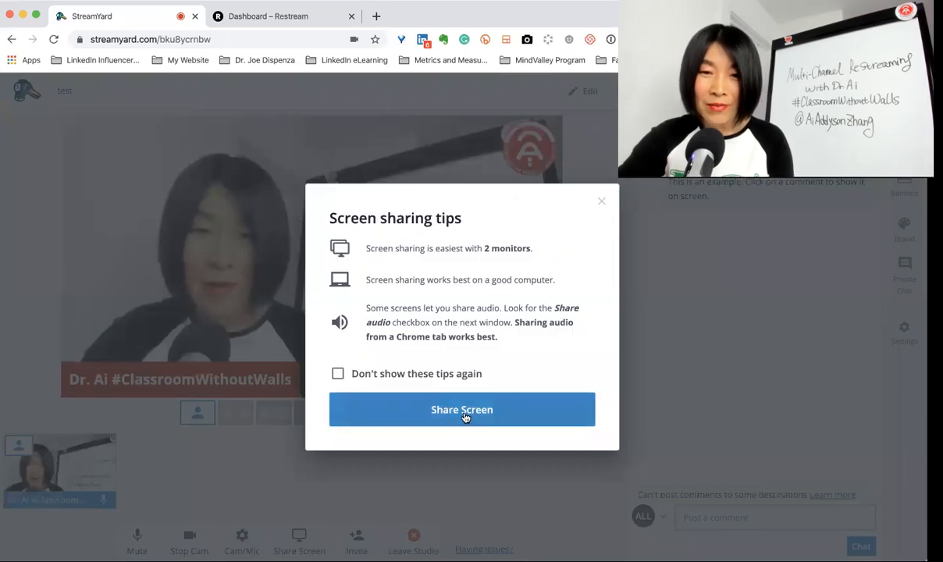
left_click(603, 203)
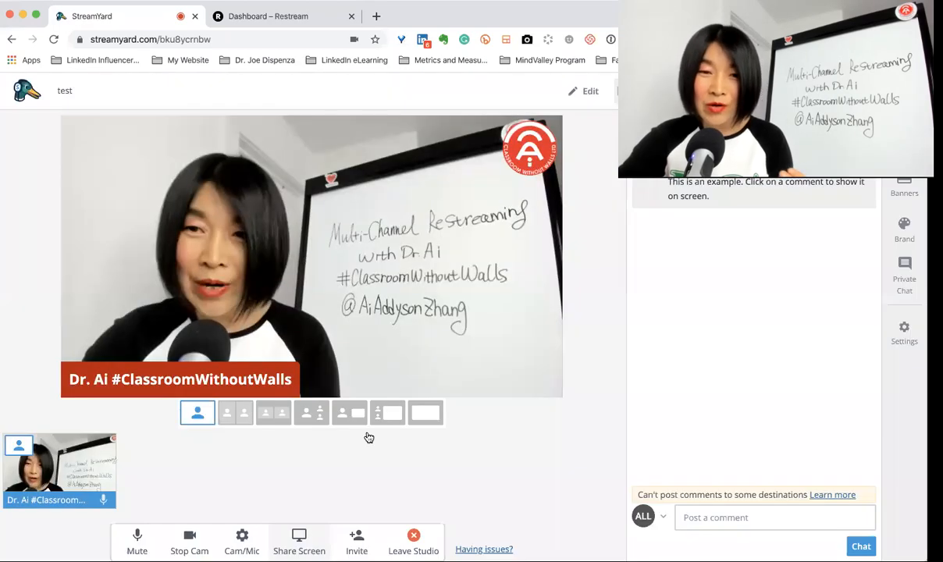